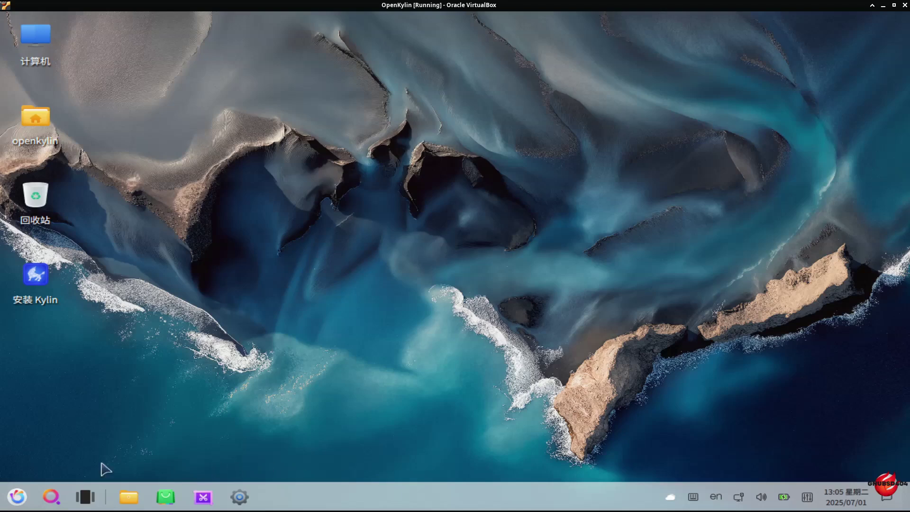
Look through the start menu's application list and try to open the openKylin社区论坛 entry
{"action": "left_click", "coordinate": [17, 496]}
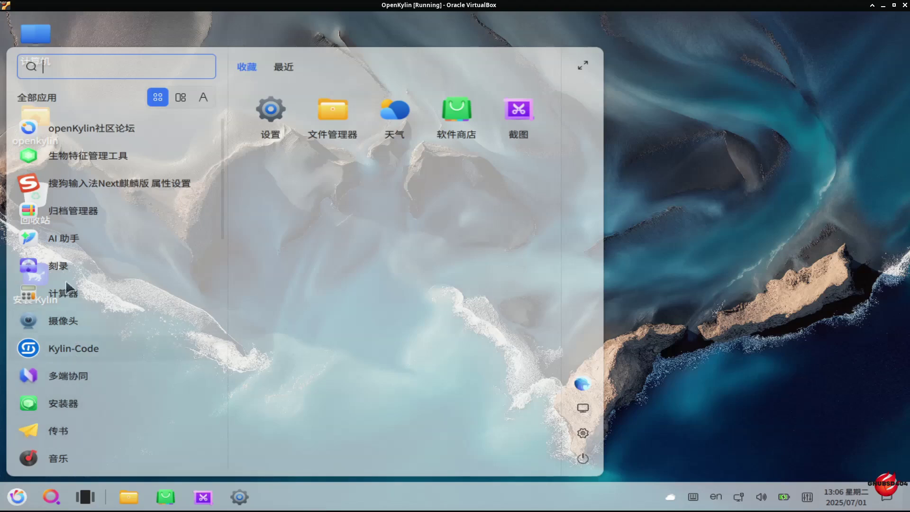
{"action": "left_click", "coordinate": [71, 130]}
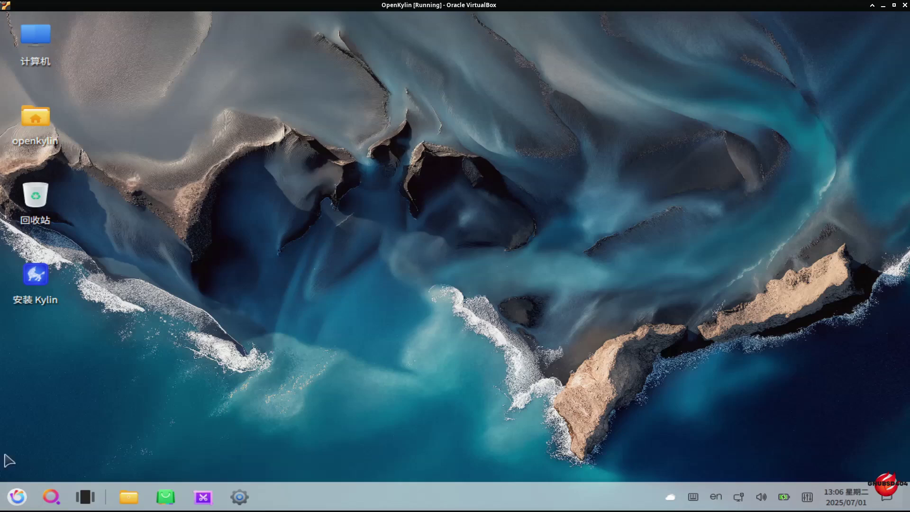
{"action": "left_click", "coordinate": [26, 497]}
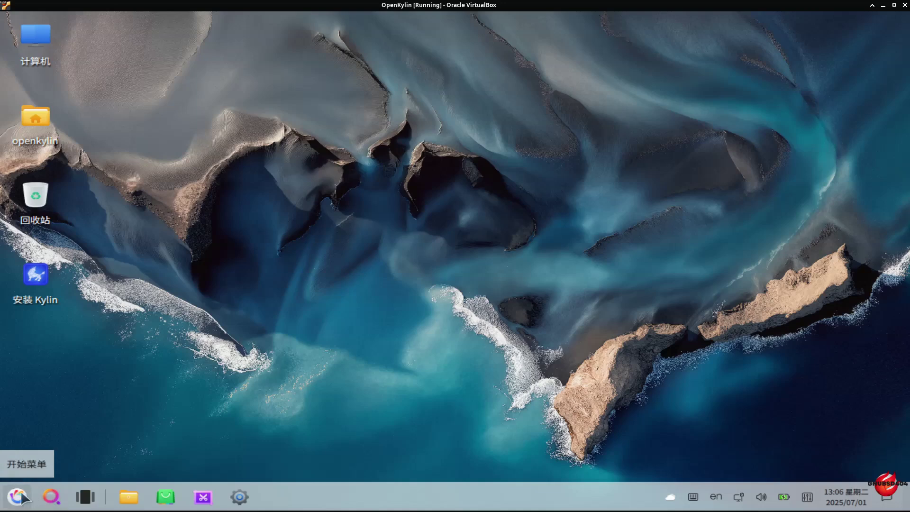
{"action": "left_click", "coordinate": [22, 497]}
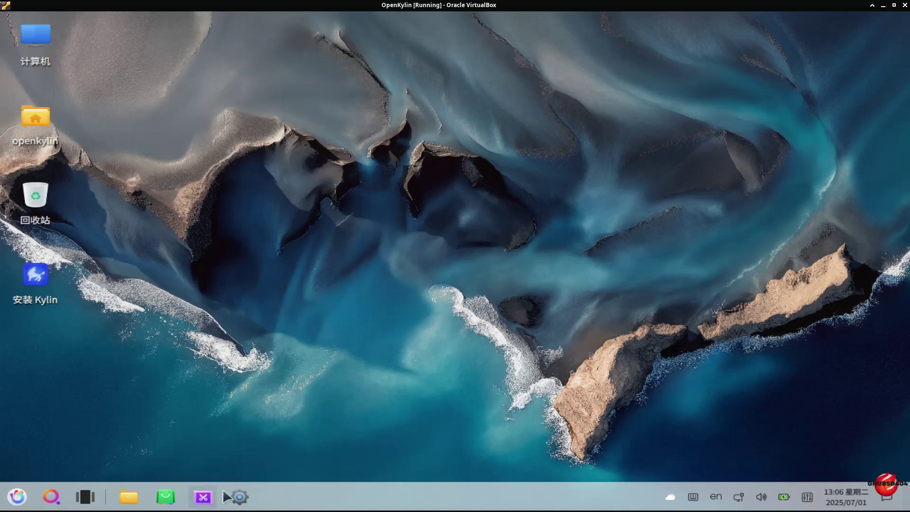
Change the desktop background in Settings to the picture of a lake with green mountains and close Settings
{"action": "left_click", "coordinate": [240, 497]}
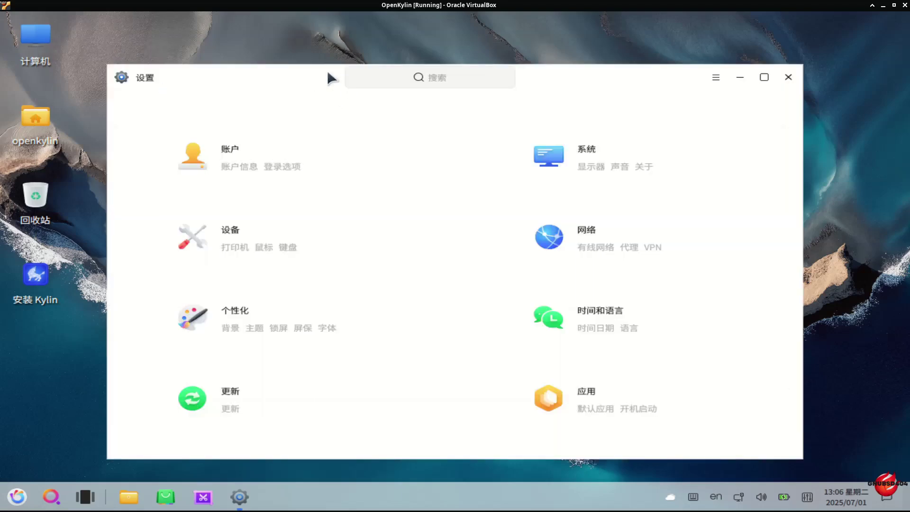
{"action": "left_click_drag", "start_coordinate": [567, 80], "coordinate": [501, 49]}
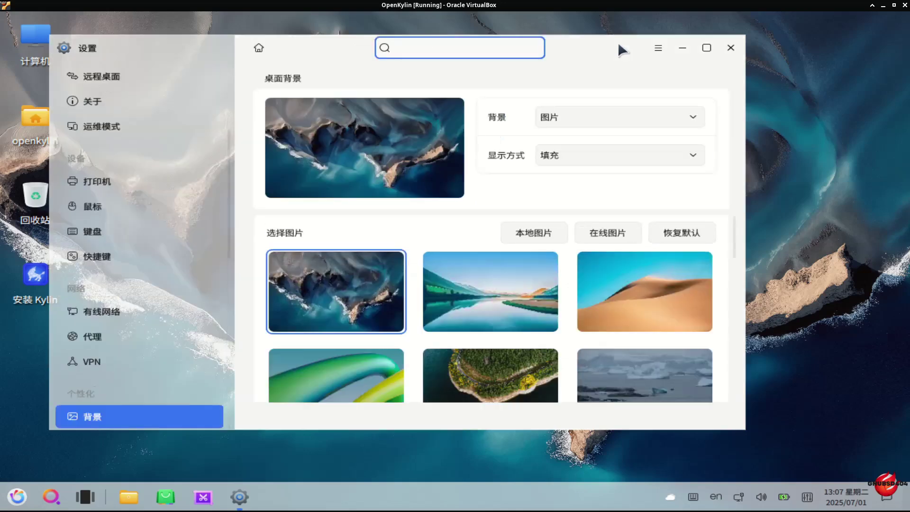
{"action": "scroll", "coordinate": [614, 268], "scroll_direction": "down", "scroll_amount": 3}
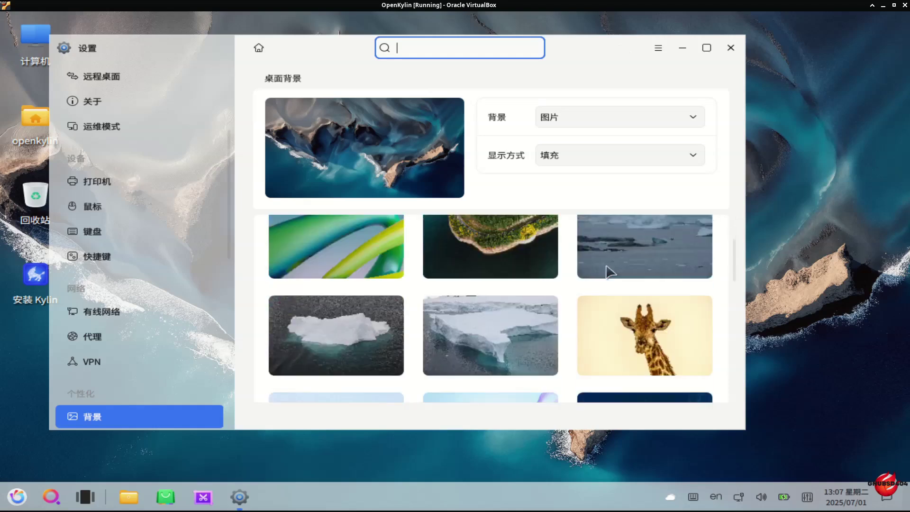
{"action": "scroll", "coordinate": [611, 272], "scroll_direction": "down", "scroll_amount": 5}
{"action": "scroll", "coordinate": [610, 272], "scroll_direction": "up", "scroll_amount": 5}
{"action": "scroll", "coordinate": [606, 267], "scroll_direction": "up", "scroll_amount": 5}
{"action": "scroll", "coordinate": [606, 267], "scroll_direction": "down", "scroll_amount": 3}
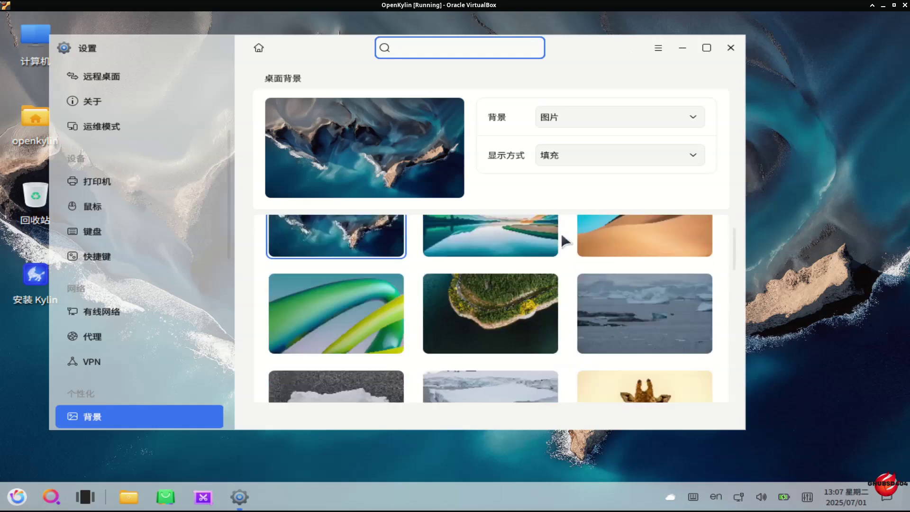
{"action": "left_click", "coordinate": [516, 240]}
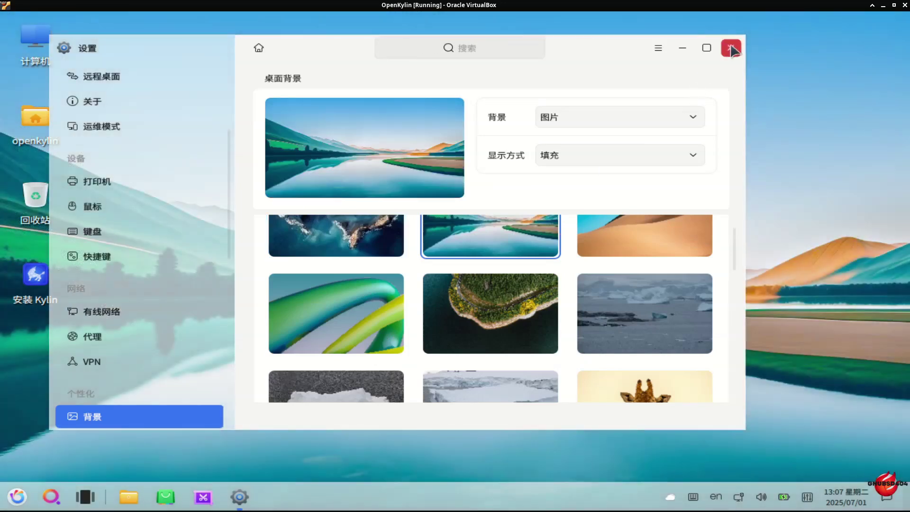
{"action": "left_click", "coordinate": [734, 47]}
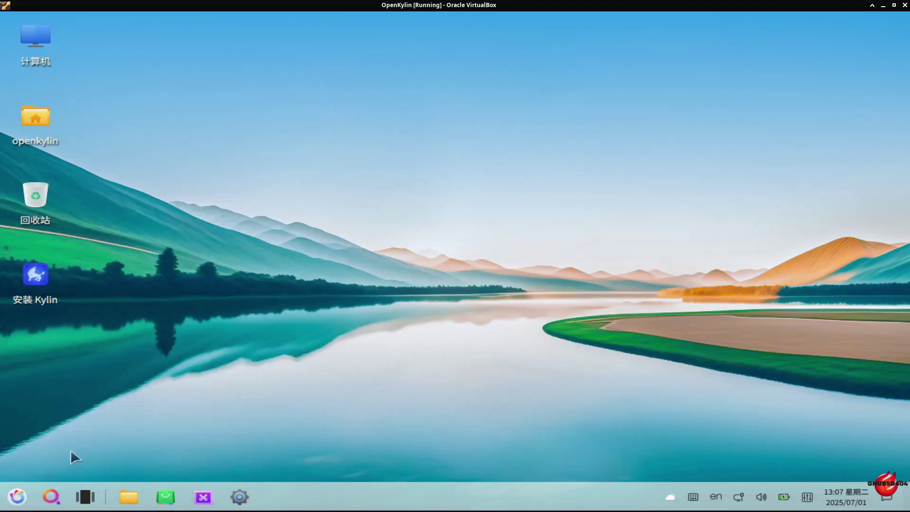
Search the system for "games", clear the query and dismiss the search
{"action": "left_click", "coordinate": [57, 491]}
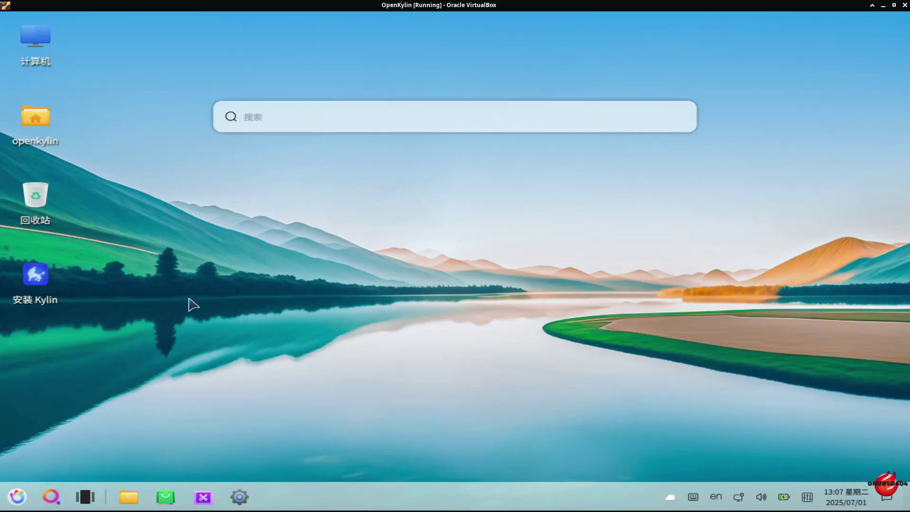
{"action": "type", "text": "games"}
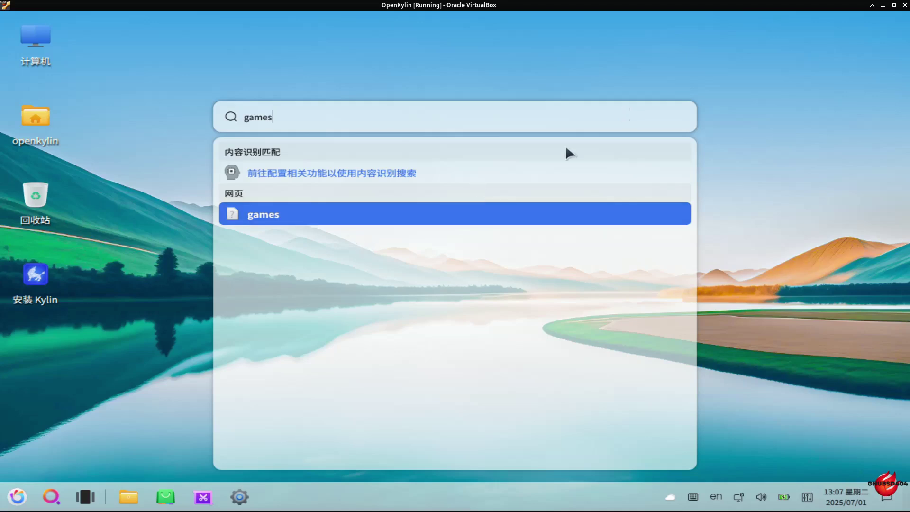
{"action": "key", "text": "BackSpace"}
{"action": "key", "text": "BackSpace"}
{"action": "key", "text": "BackSpace"}
{"action": "key", "text": "BackSpace"}
{"action": "key", "text": "BackSpace"}
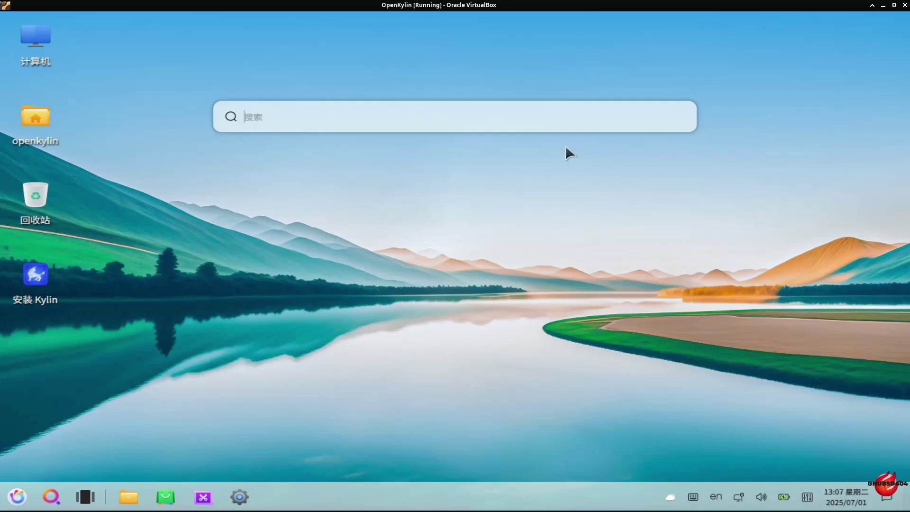
{"action": "left_click", "coordinate": [613, 171]}
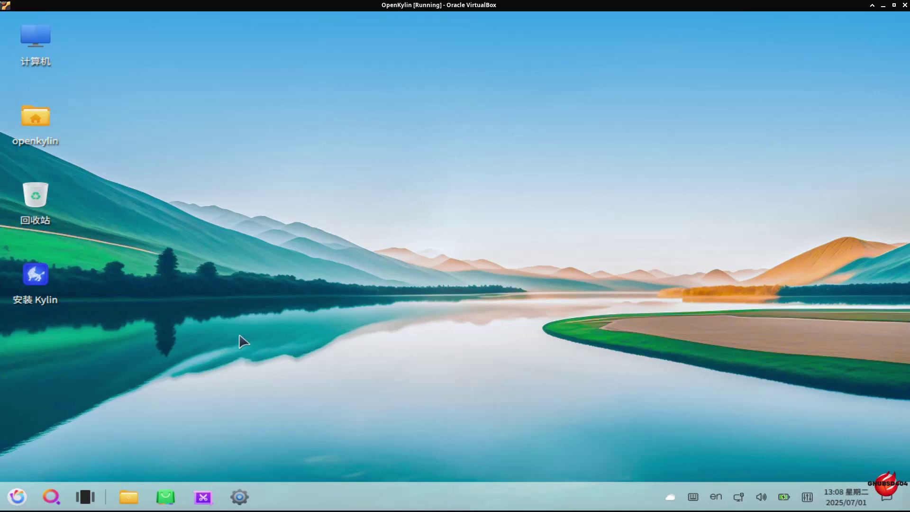
Examine the account, login options, display, notification and remote desktop pages in Settings
{"action": "key", "text": "super+s"}
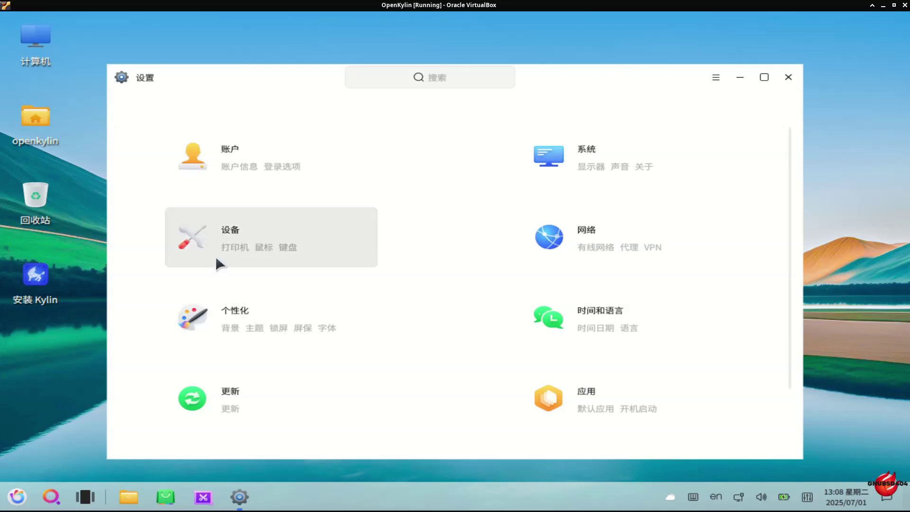
{"action": "left_click", "coordinate": [224, 160]}
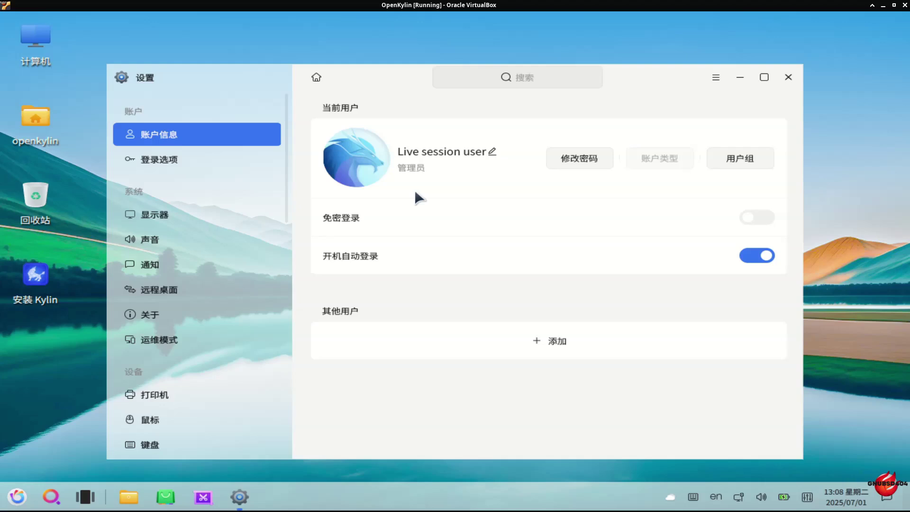
{"action": "left_click", "coordinate": [191, 154]}
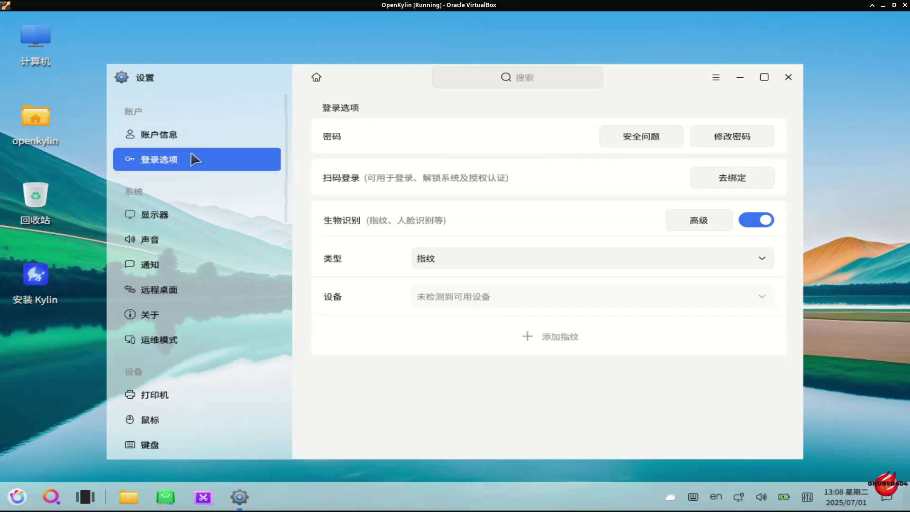
{"action": "left_click", "coordinate": [179, 209]}
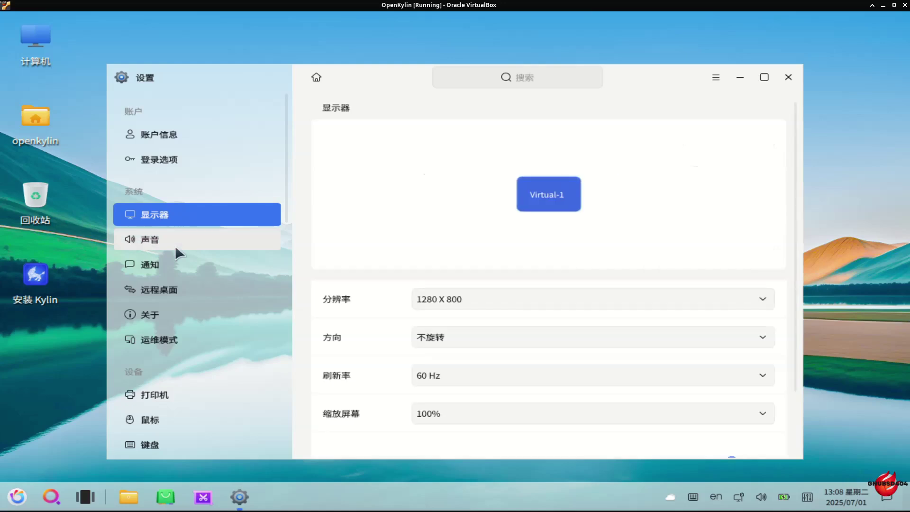
{"action": "left_click", "coordinate": [175, 264]}
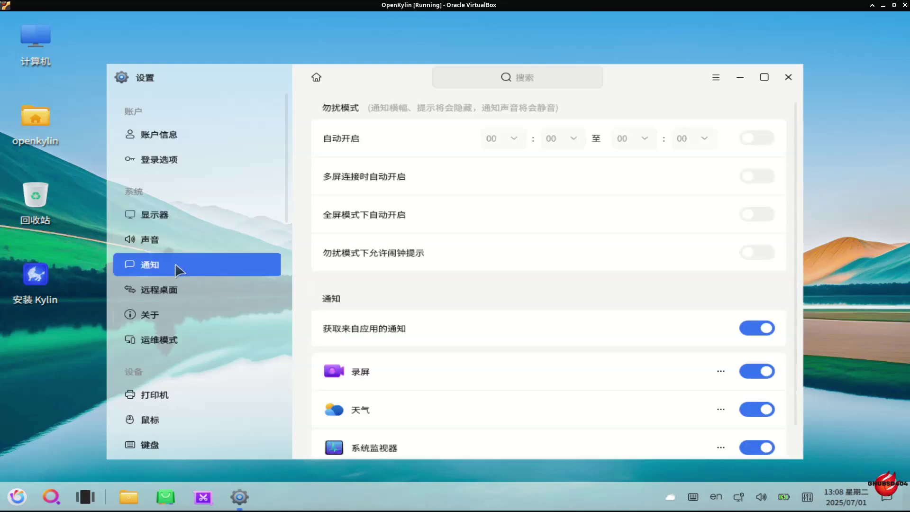
{"action": "left_click", "coordinate": [192, 282]}
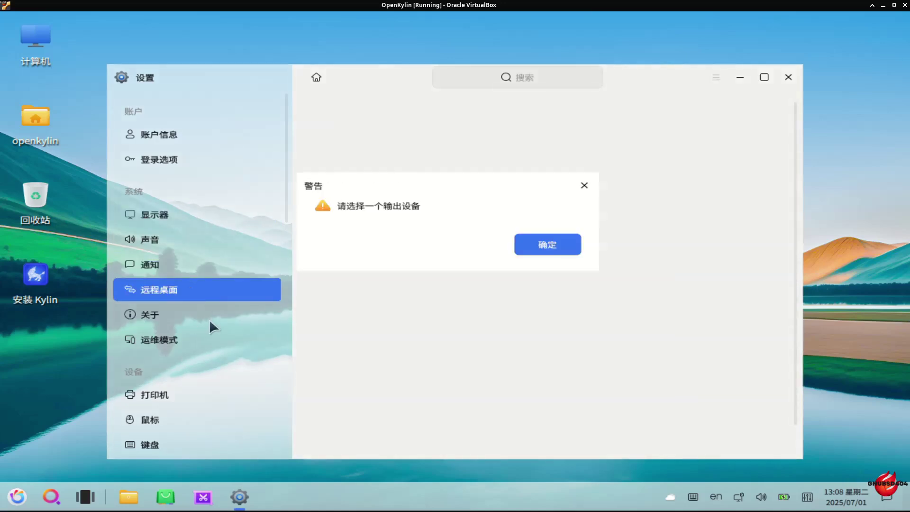
Dismiss the output device warning and close the Settings and recycle bin windows
{"action": "key", "text": "Return"}
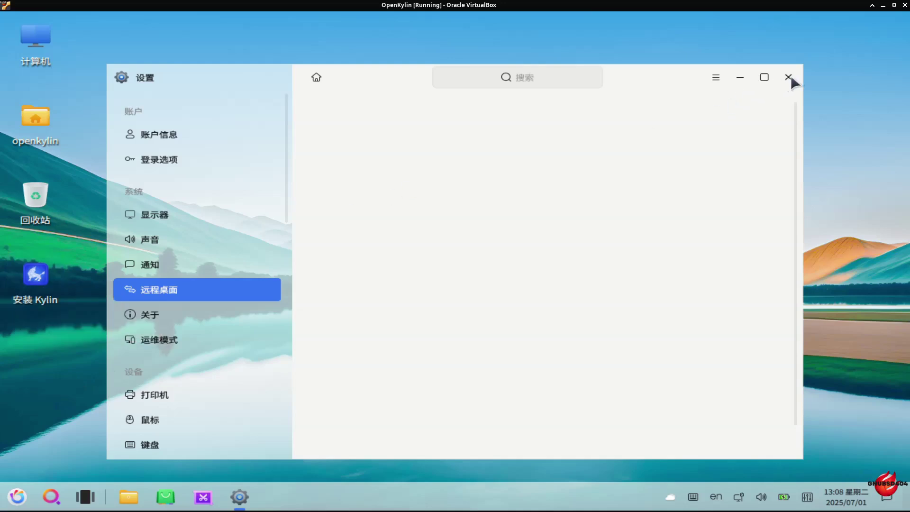
{"action": "left_click", "coordinate": [240, 497]}
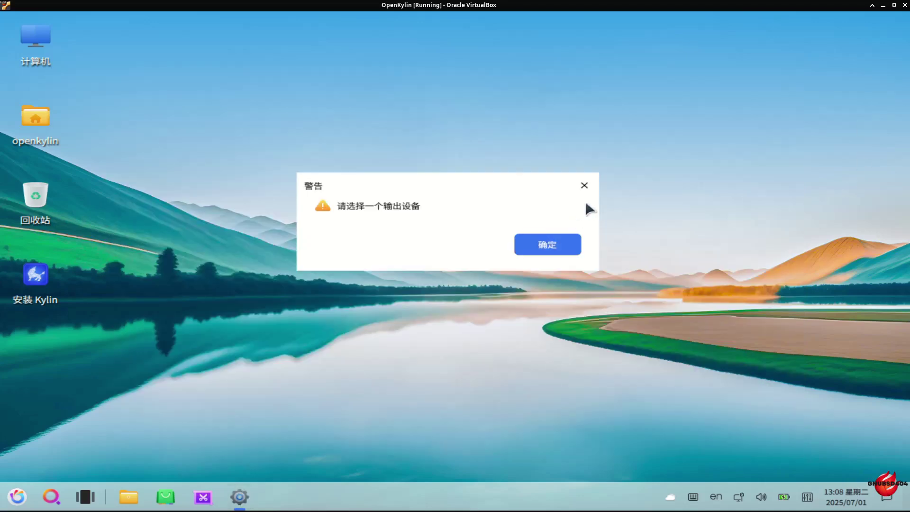
{"action": "left_click", "coordinate": [584, 185]}
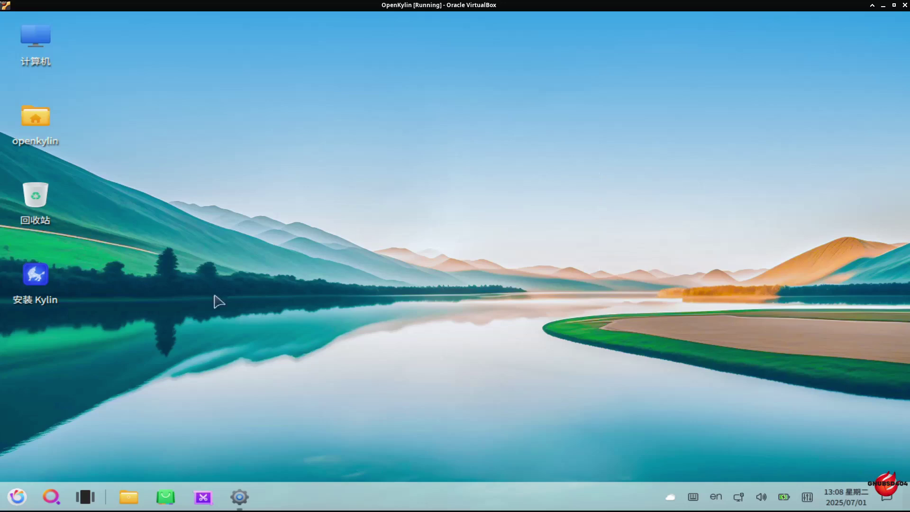
{"action": "left_click", "coordinate": [241, 497]}
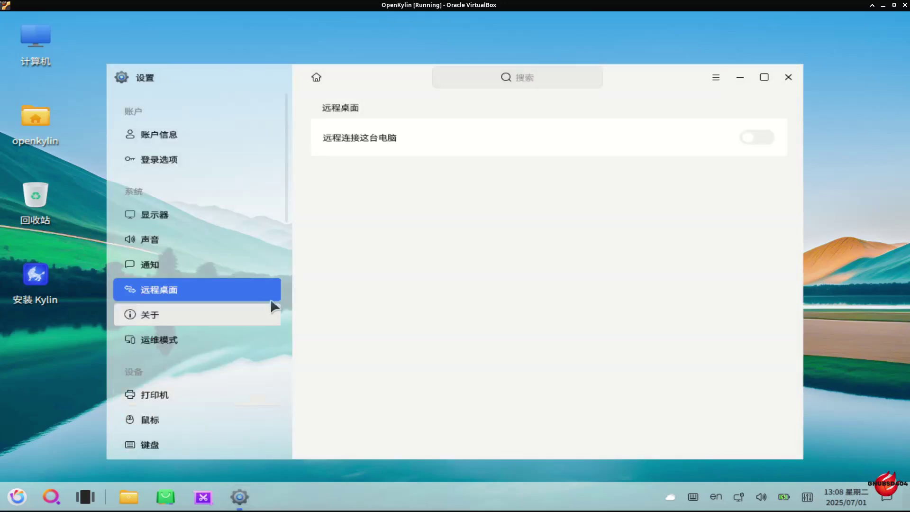
{"action": "left_click", "coordinate": [789, 76]}
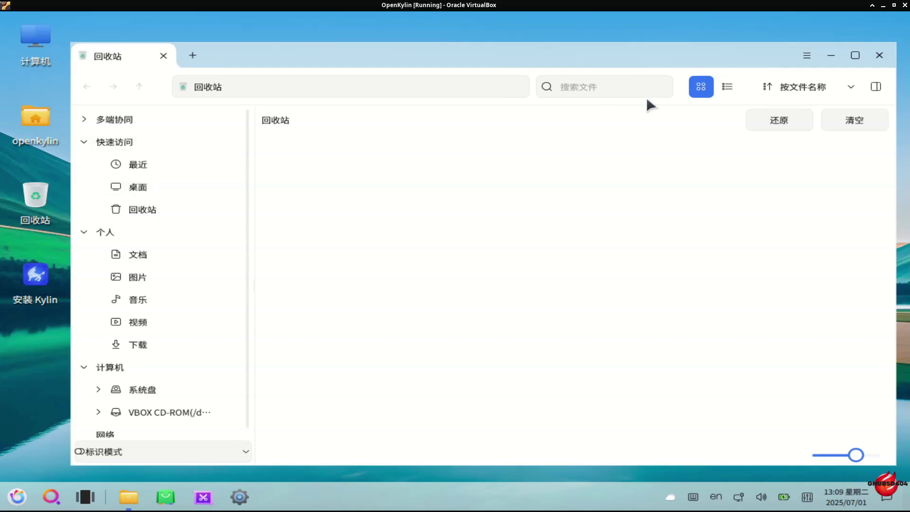
{"action": "left_click", "coordinate": [878, 57]}
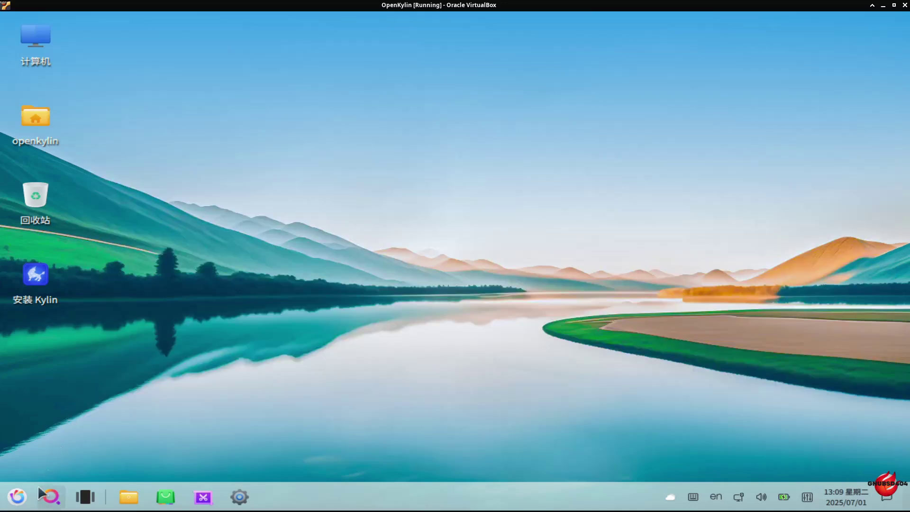
Launch the AI 助手 assistant and dismiss its user agreement without accepting it
{"action": "left_click", "coordinate": [18, 497]}
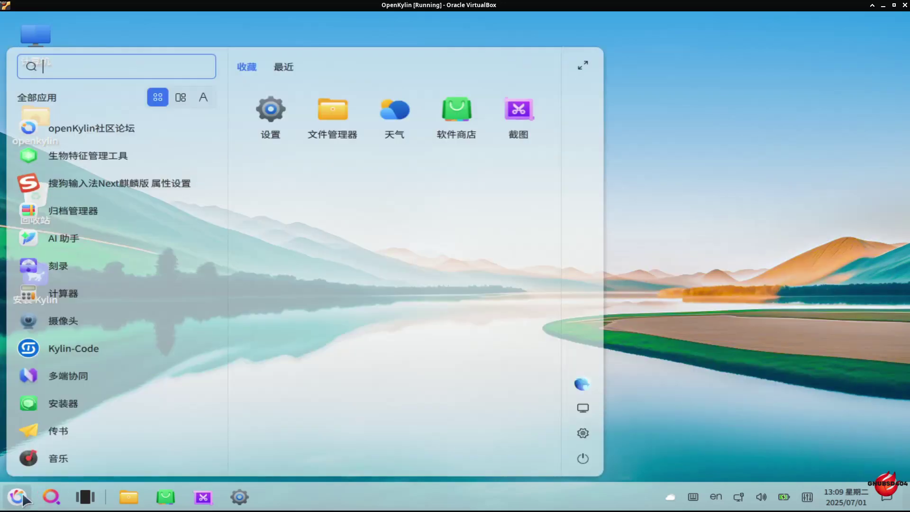
{"action": "left_click", "coordinate": [55, 230]}
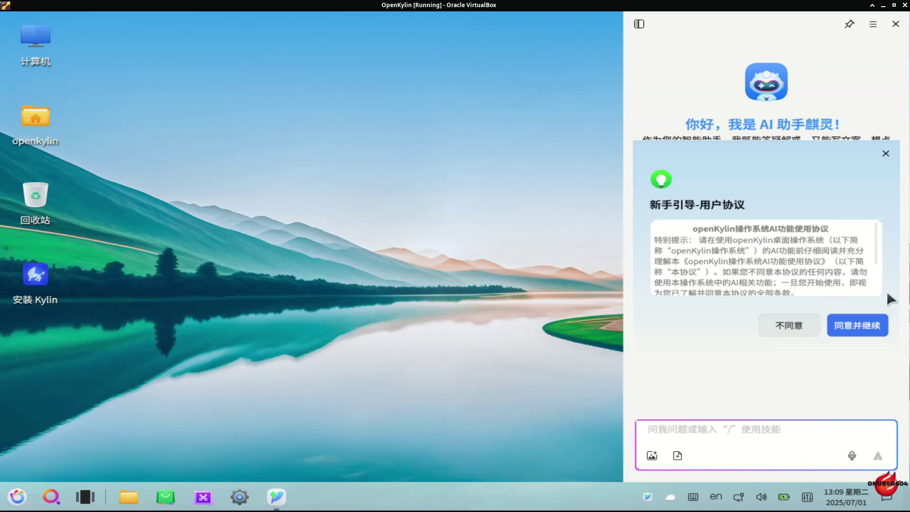
{"action": "left_click", "coordinate": [886, 154]}
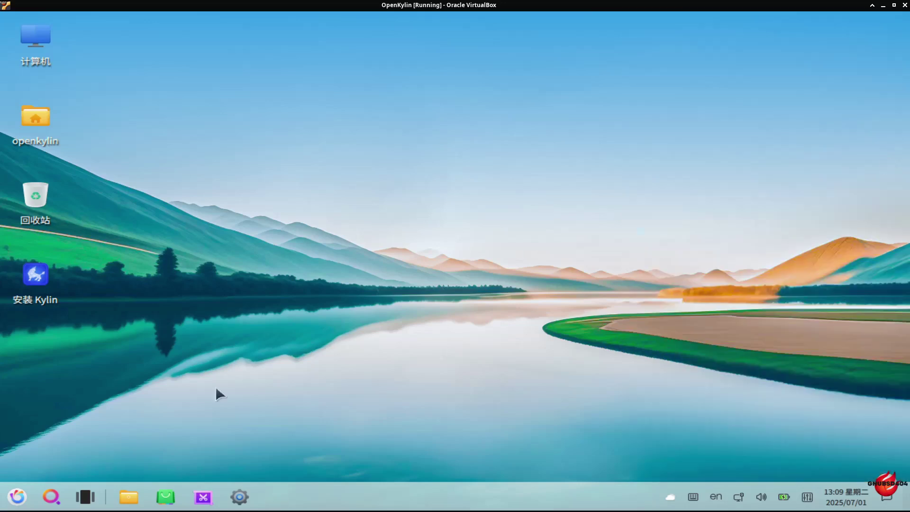
Launch the calculator (计算器) to view its standard mode and close it
{"action": "left_click", "coordinate": [24, 495]}
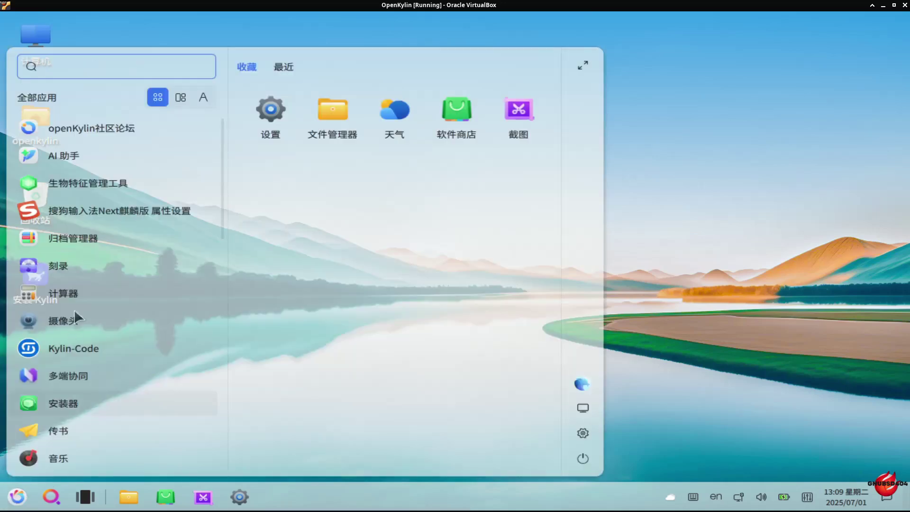
{"action": "left_click", "coordinate": [79, 289]}
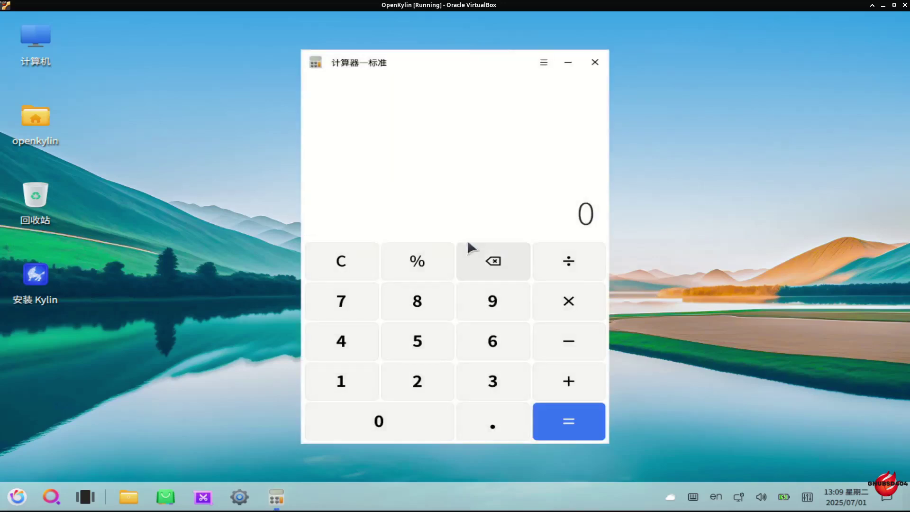
{"action": "left_click", "coordinate": [593, 64]}
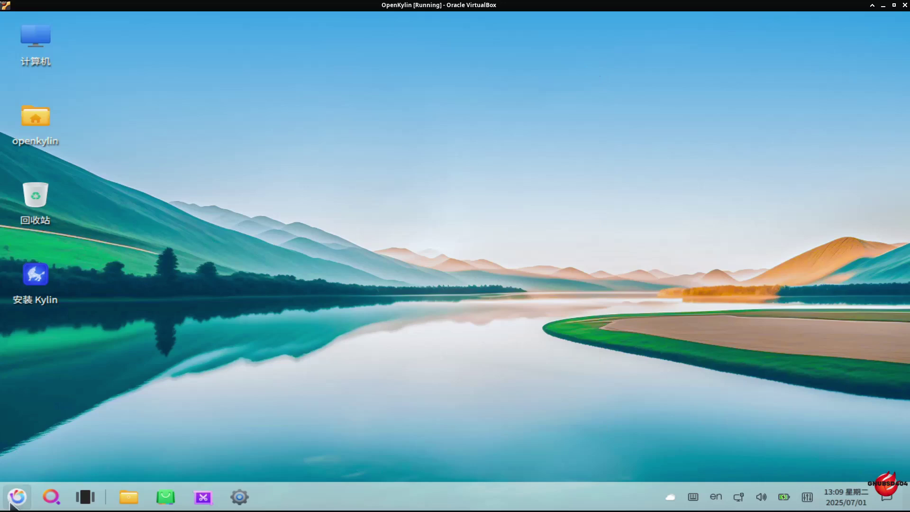
Select the 安装 Kylin desktop icon, and view the workspaces in the multitasking overview, choosing 工作区 2
{"action": "left_click", "coordinate": [28, 281]}
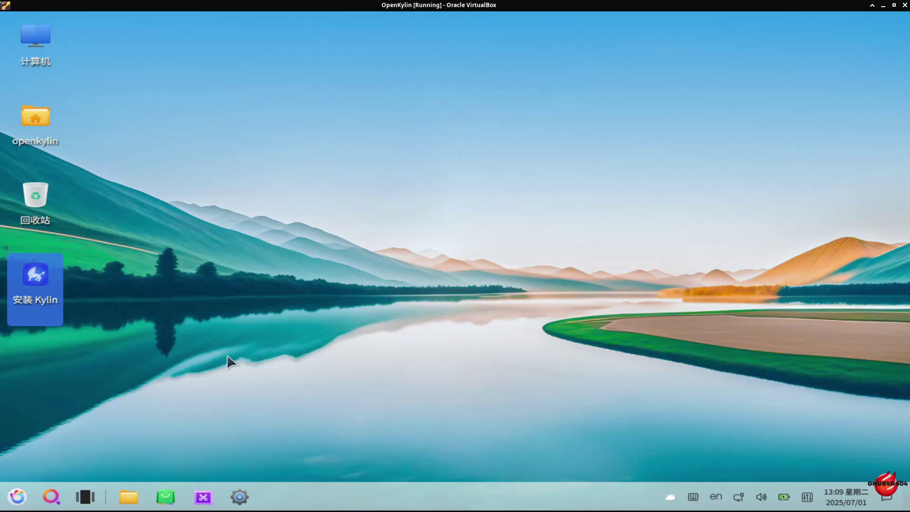
{"action": "key", "text": "super"}
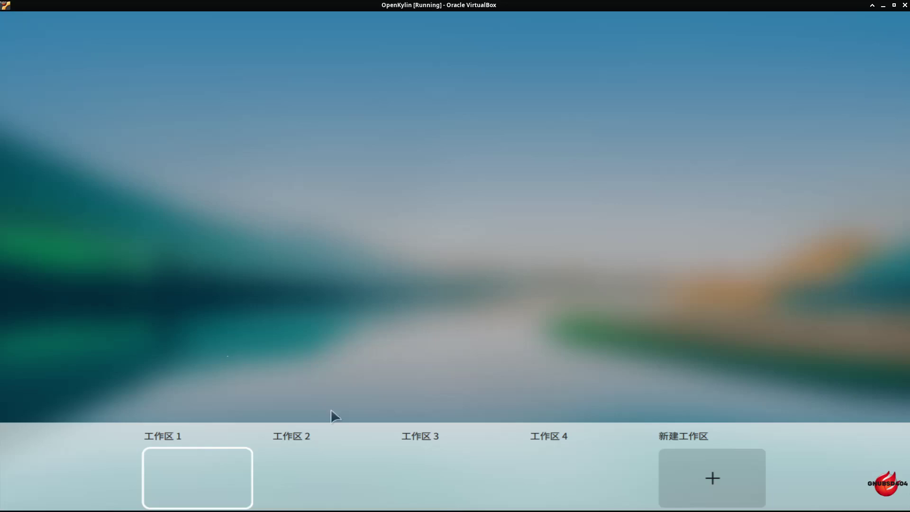
{"action": "mouse_move", "coordinate": [223, 472]}
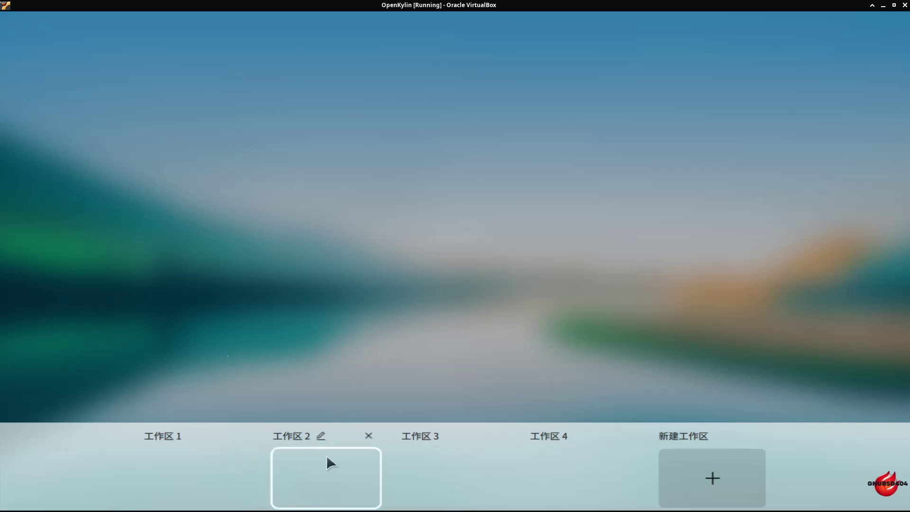
{"action": "left_click", "coordinate": [327, 454]}
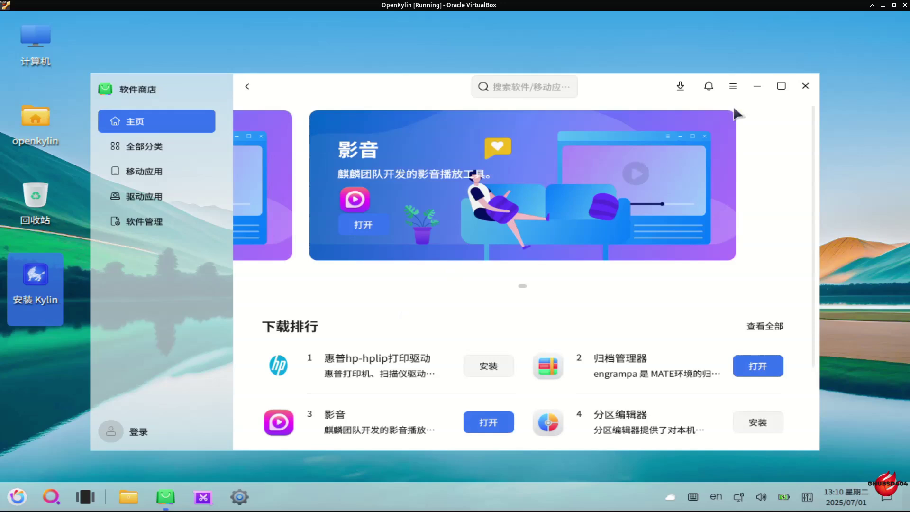
Maximize the software store (软件商店), view the office apps under 全部分类, and close the store
{"action": "left_click", "coordinate": [789, 86]}
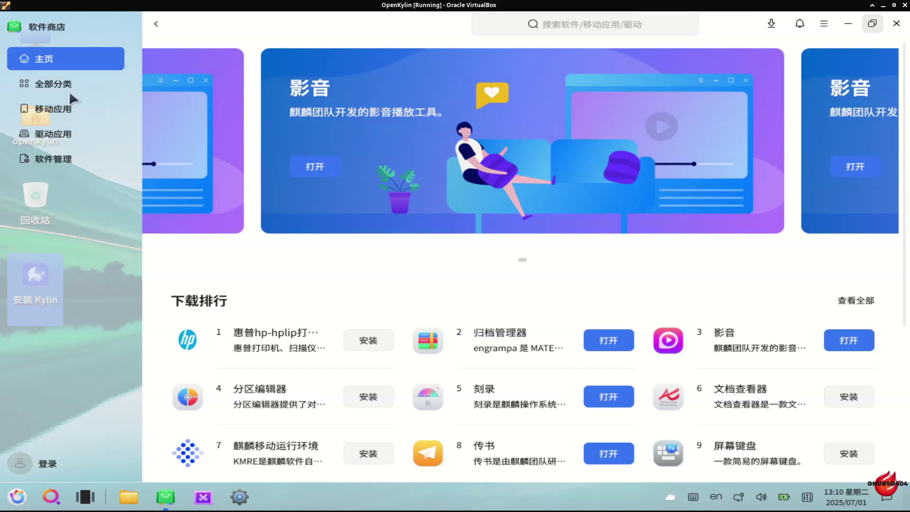
{"action": "left_click", "coordinate": [69, 90]}
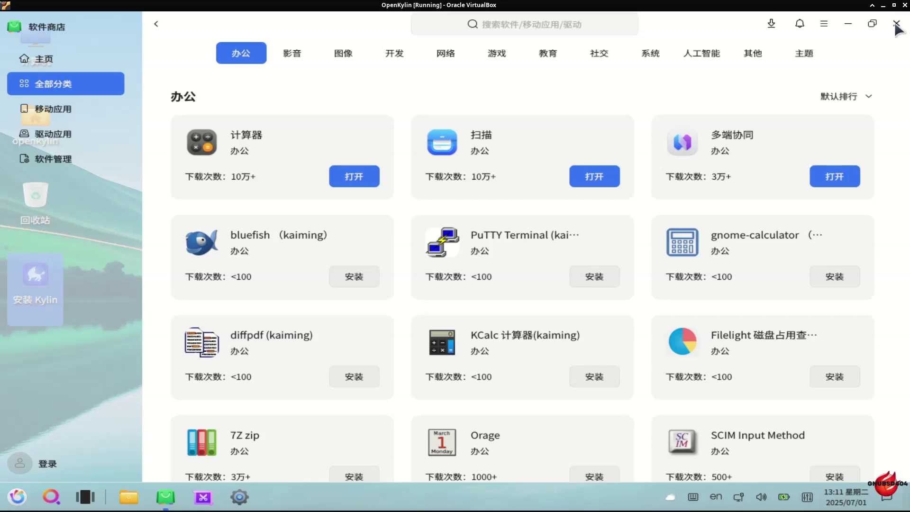
{"action": "key", "text": "Down"}
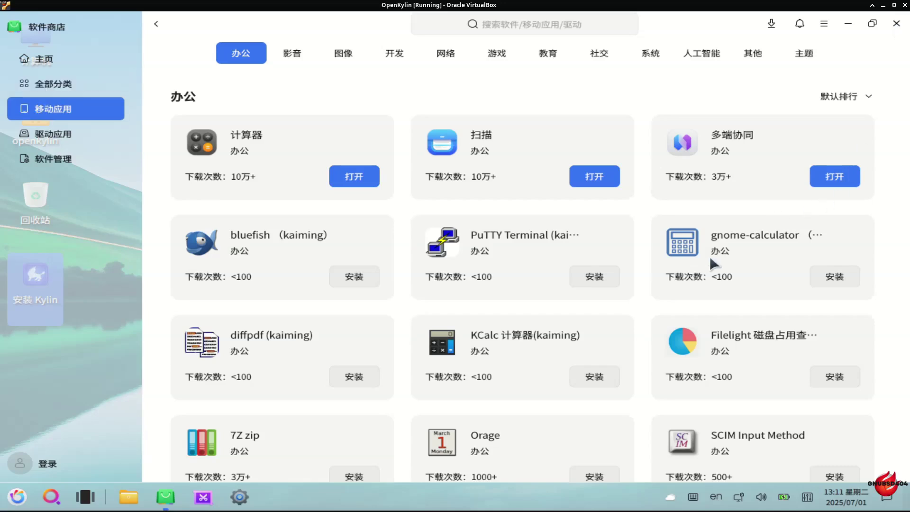
{"action": "key", "text": "alt+F4"}
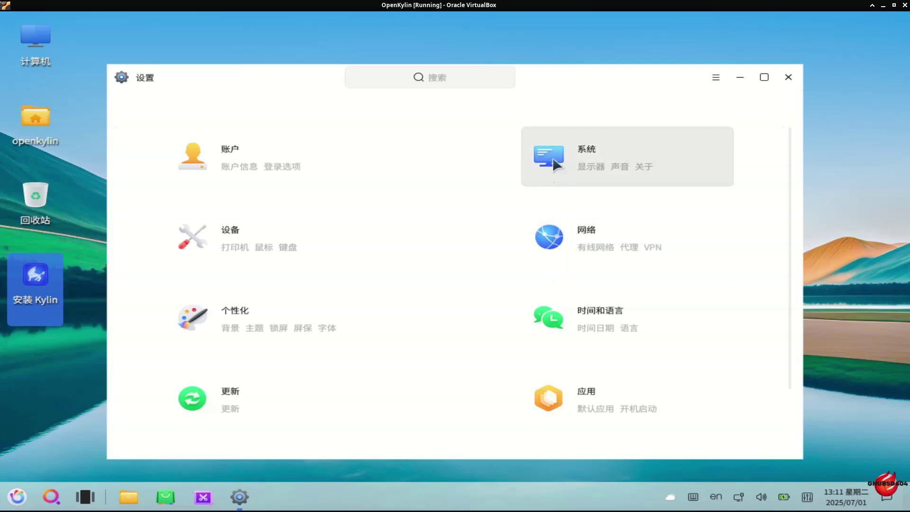
Close the Settings window, and launch the disc burning application (刻录) to view its data burning page and close it
{"action": "left_click", "coordinate": [797, 81]}
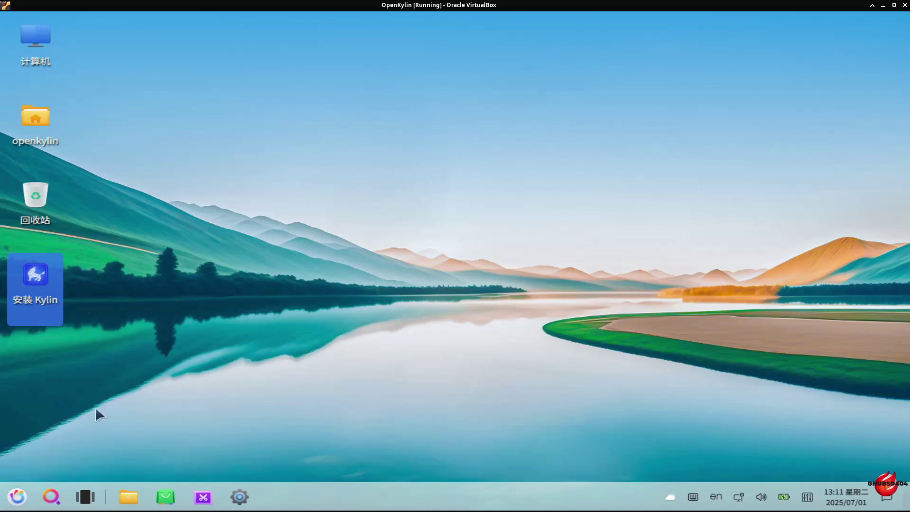
{"action": "left_click", "coordinate": [18, 497]}
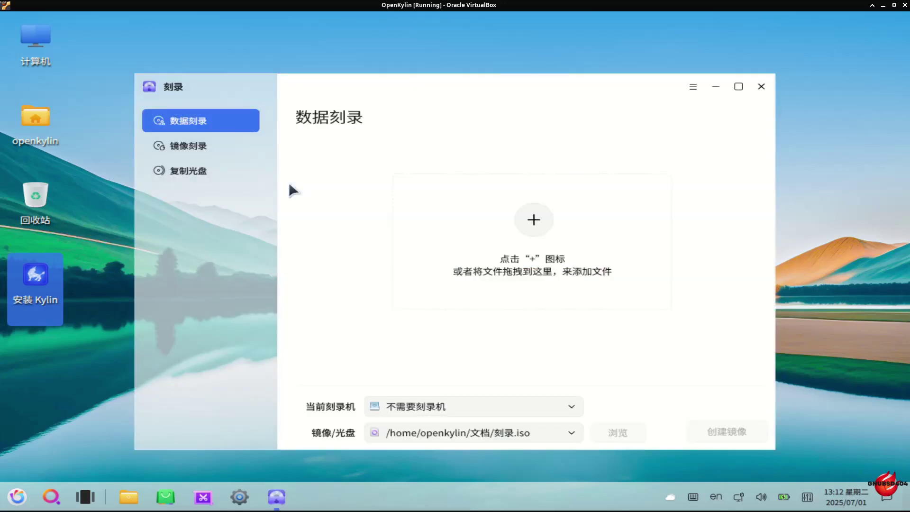
{"action": "left_click", "coordinate": [761, 86]}
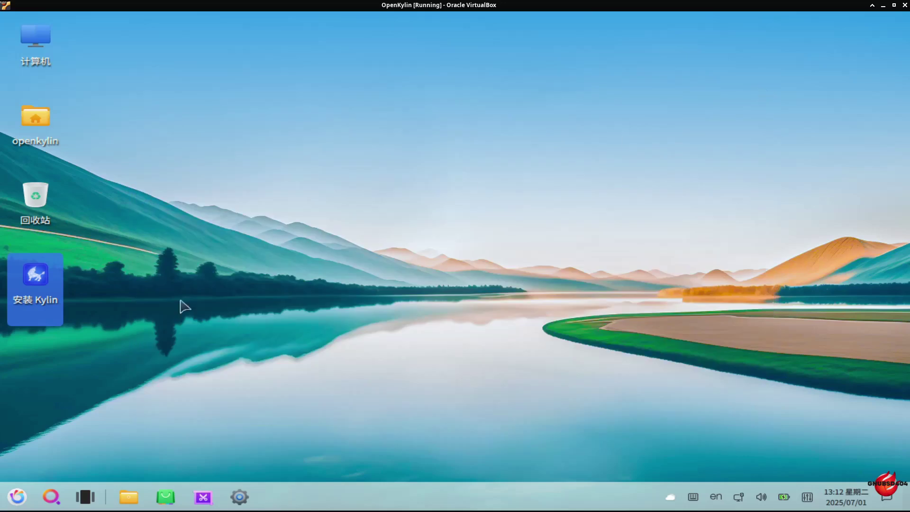
Search the installed applications for "game", shorten the query to "g", and launch KolourPaint to view it and close it
{"action": "left_click", "coordinate": [18, 495]}
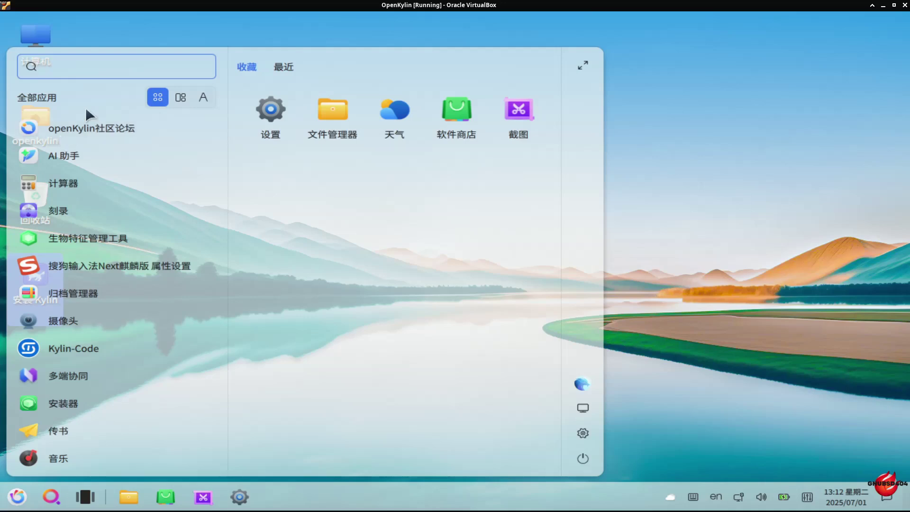
{"action": "type", "text": "game"}
{"action": "key", "text": "BackSpace"}
{"action": "key", "text": "BackSpace"}
{"action": "key", "text": "BackSpace"}
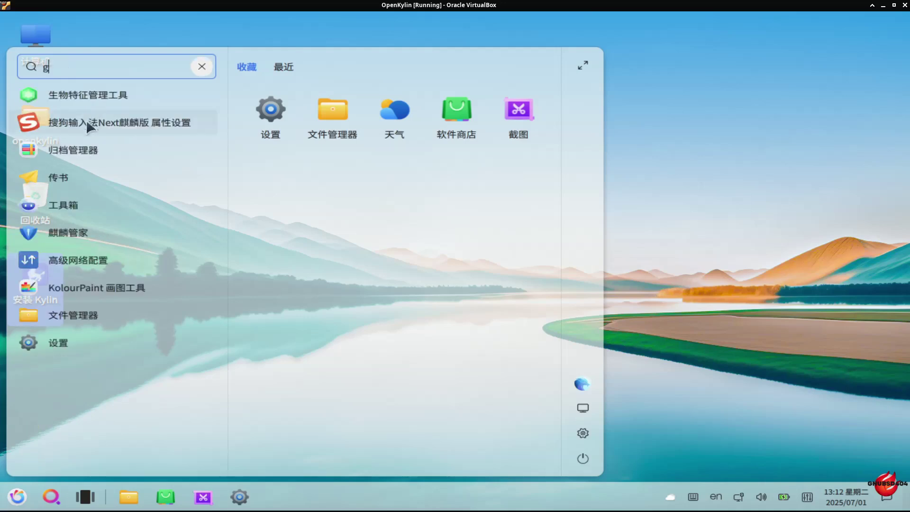
{"action": "left_click", "coordinate": [64, 287]}
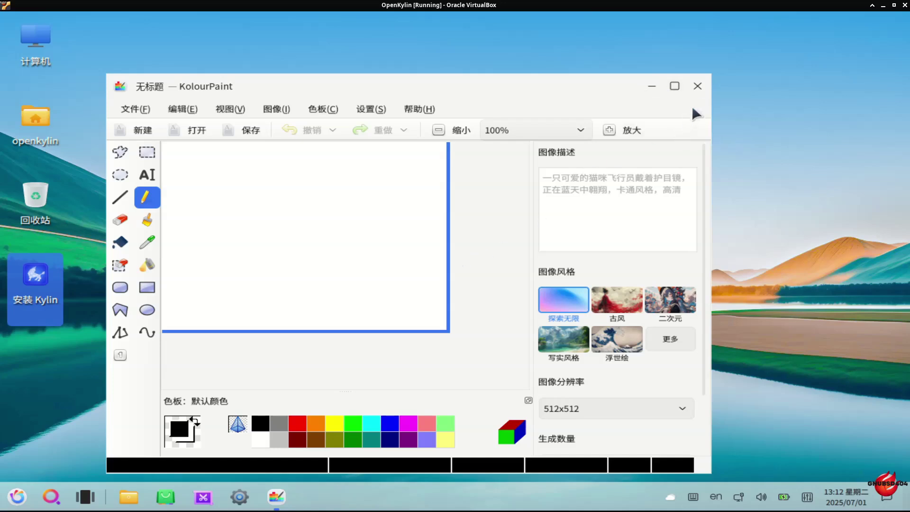
{"action": "left_click", "coordinate": [698, 86]}
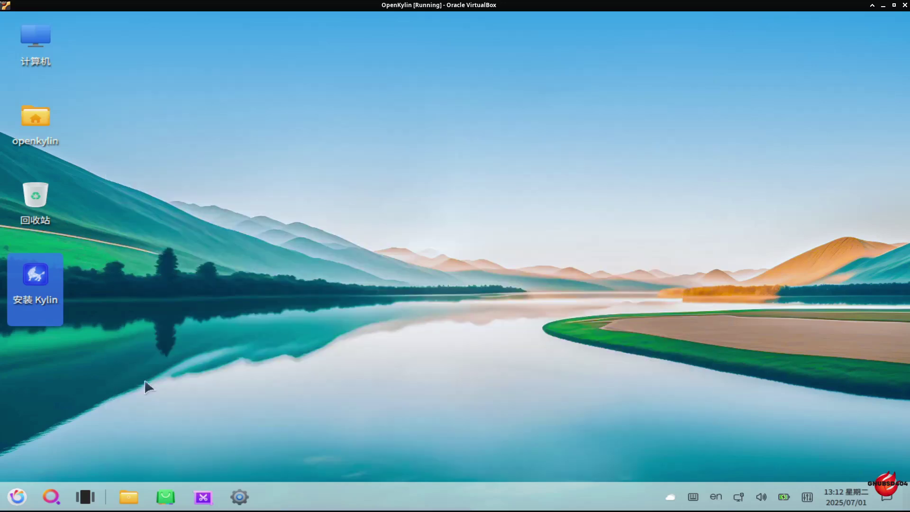
Bring up the desktop search box, and examine the full list of installed applications (全部应用)
{"action": "left_click", "coordinate": [51, 497]}
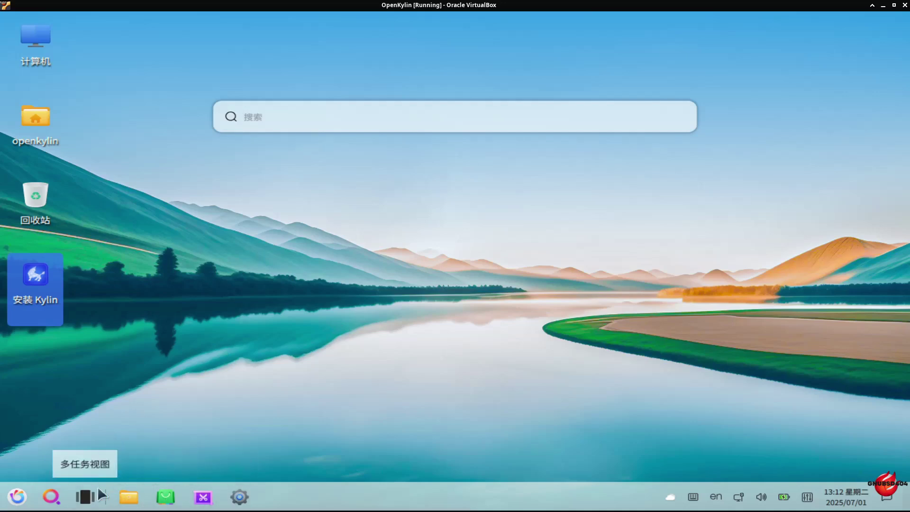
{"action": "left_click", "coordinate": [18, 497]}
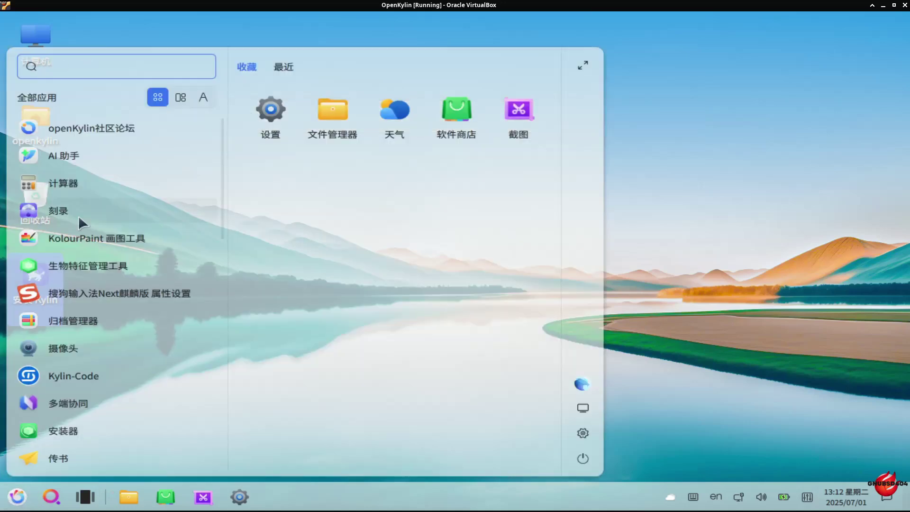
{"action": "scroll", "coordinate": [78, 275], "scroll_direction": "down", "scroll_amount": 10}
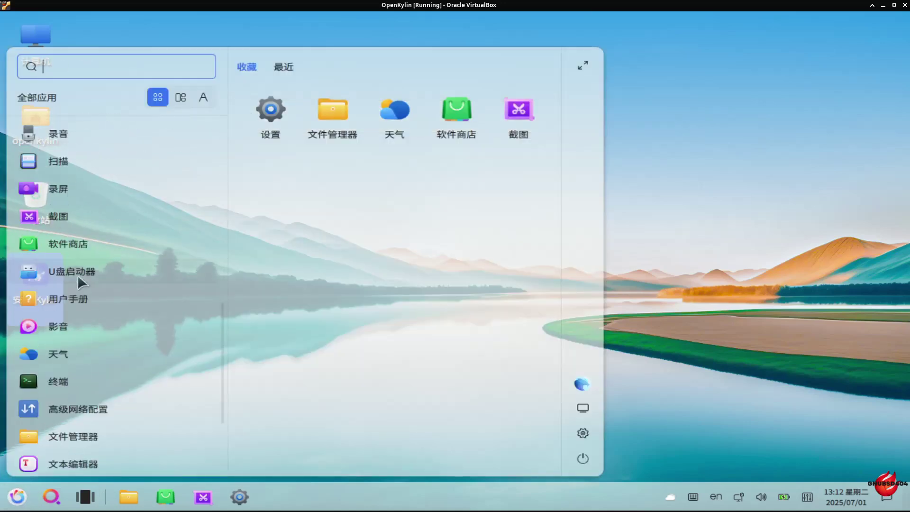
{"action": "scroll", "coordinate": [78, 274], "scroll_direction": "up", "scroll_amount": 1}
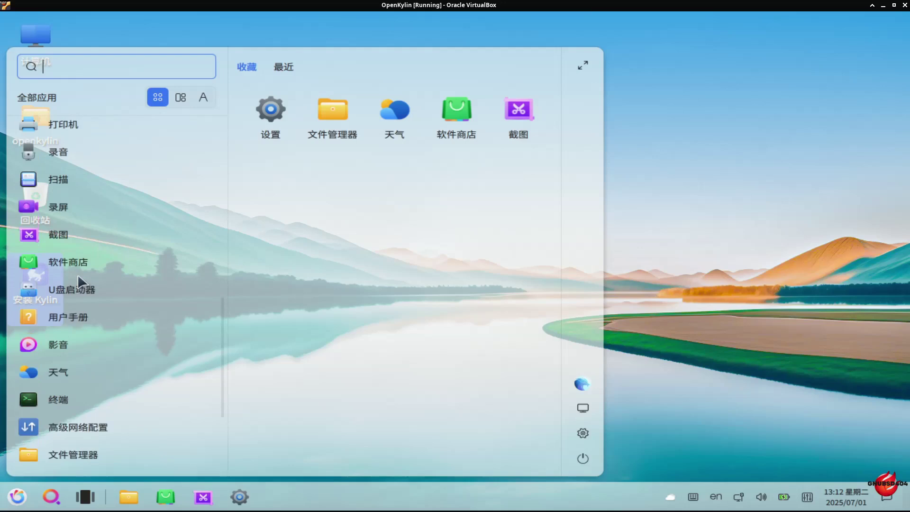
{"action": "scroll", "coordinate": [78, 274], "scroll_direction": "down", "scroll_amount": 3}
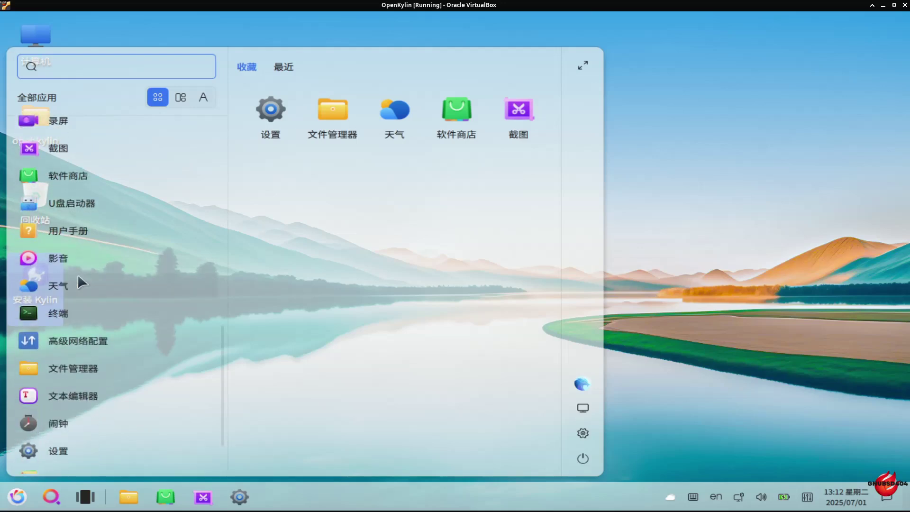
{"action": "scroll", "coordinate": [77, 274], "scroll_direction": "down", "scroll_amount": 4}
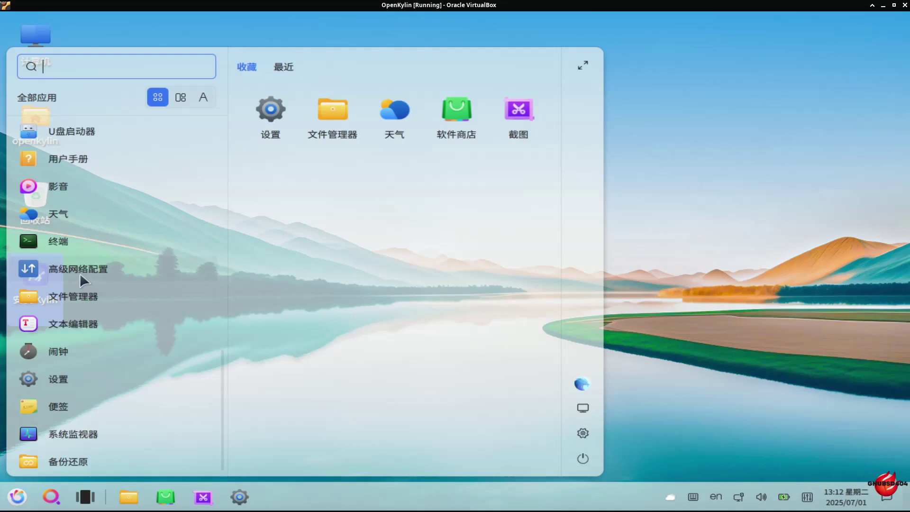
{"action": "scroll", "coordinate": [80, 272], "scroll_direction": "up", "scroll_amount": 10}
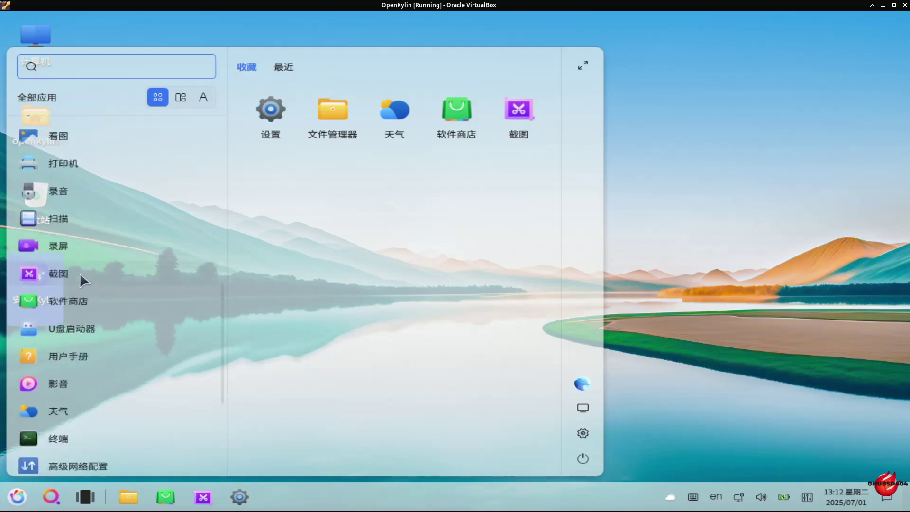